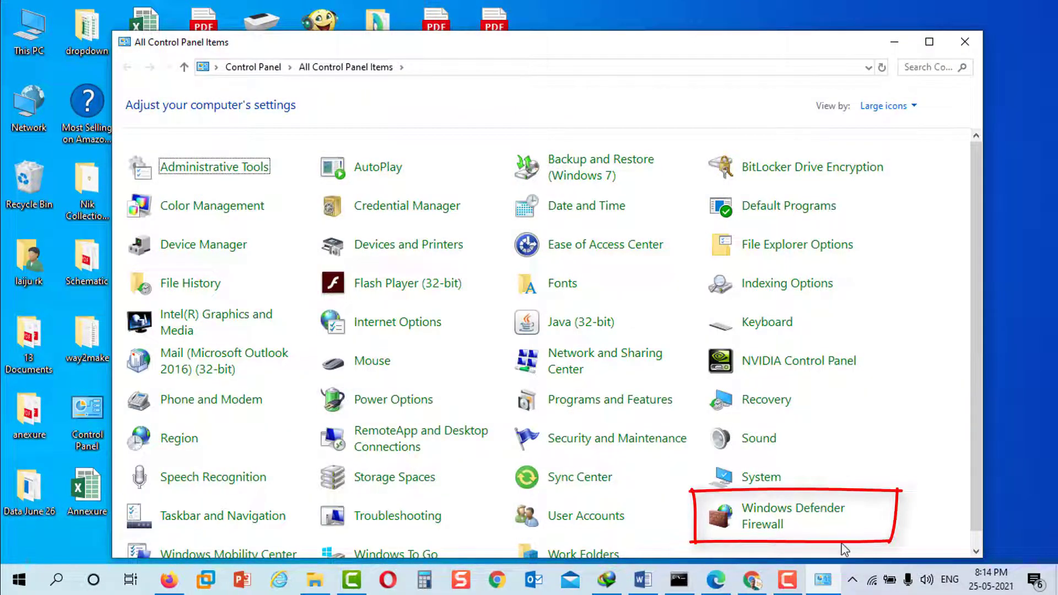
# Open Windows Defender Firewall and go to the settings for turning the firewall on or off.
pyautogui.click(772, 517)
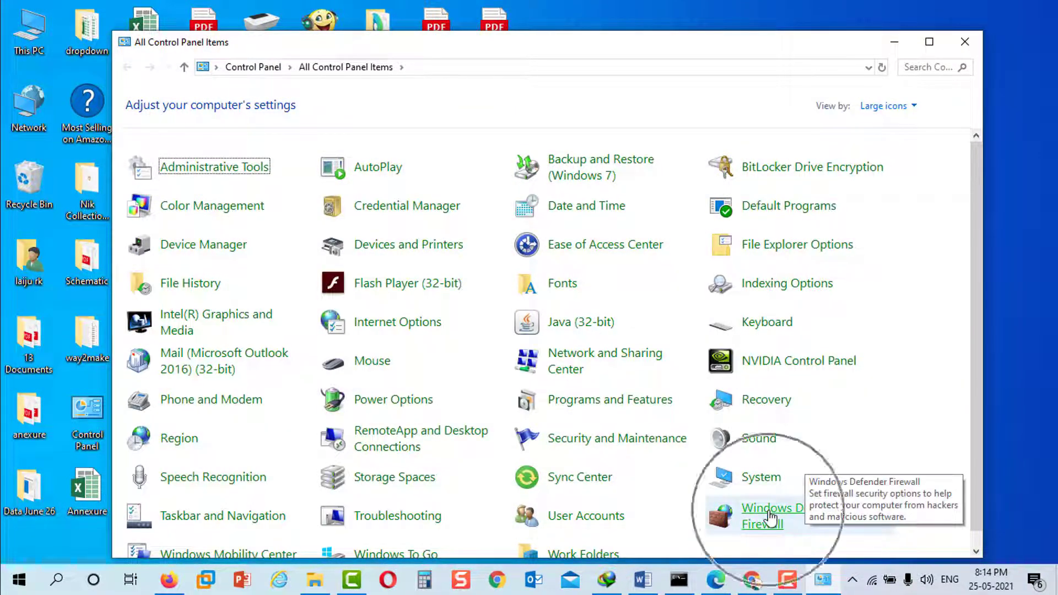
pyautogui.click(770, 518)
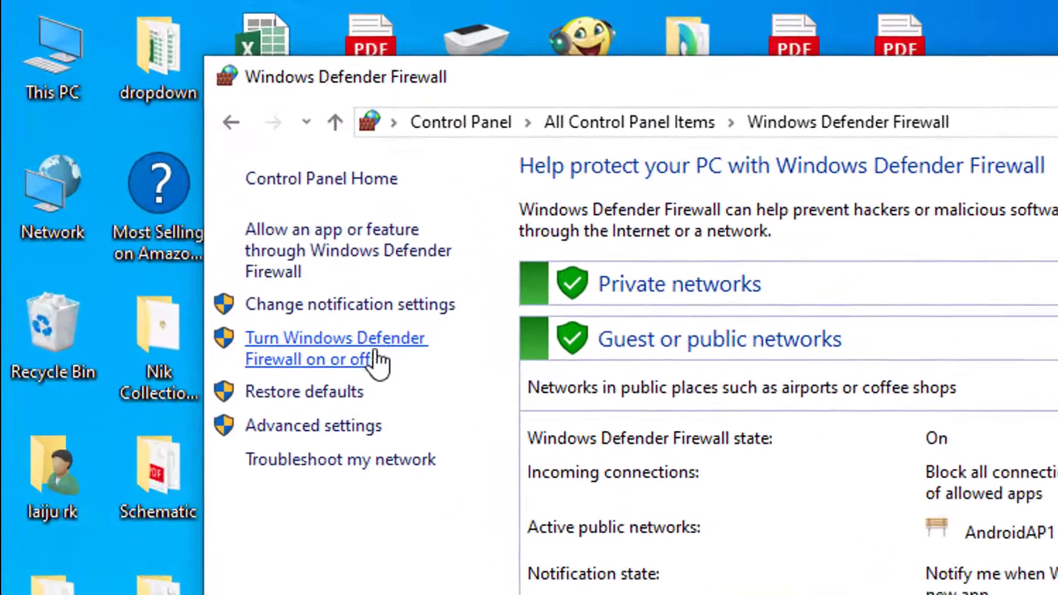
pyautogui.click(339, 344)
pyautogui.click(338, 343)
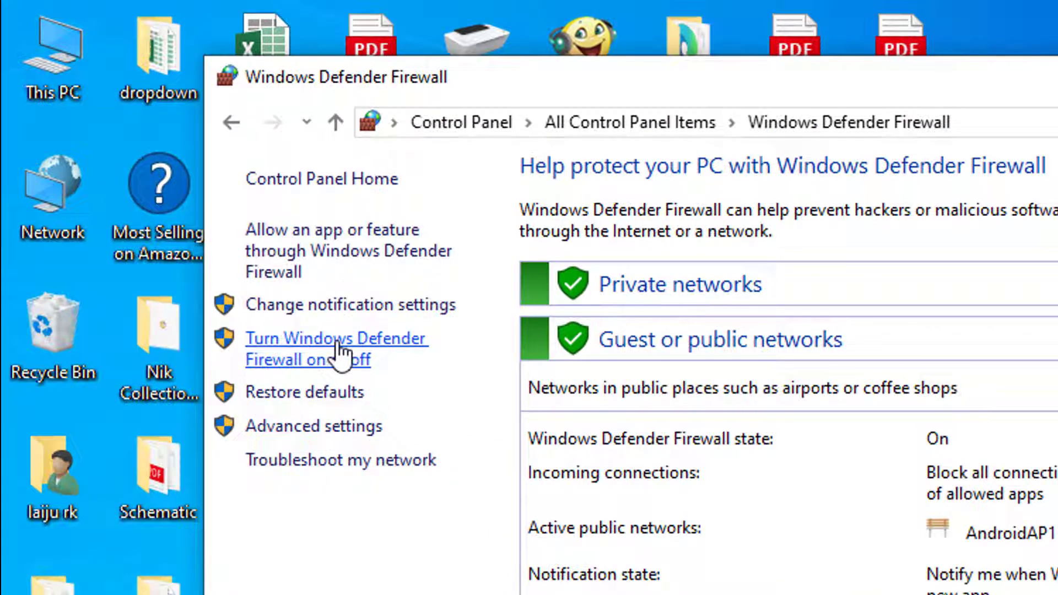
pyautogui.click(338, 344)
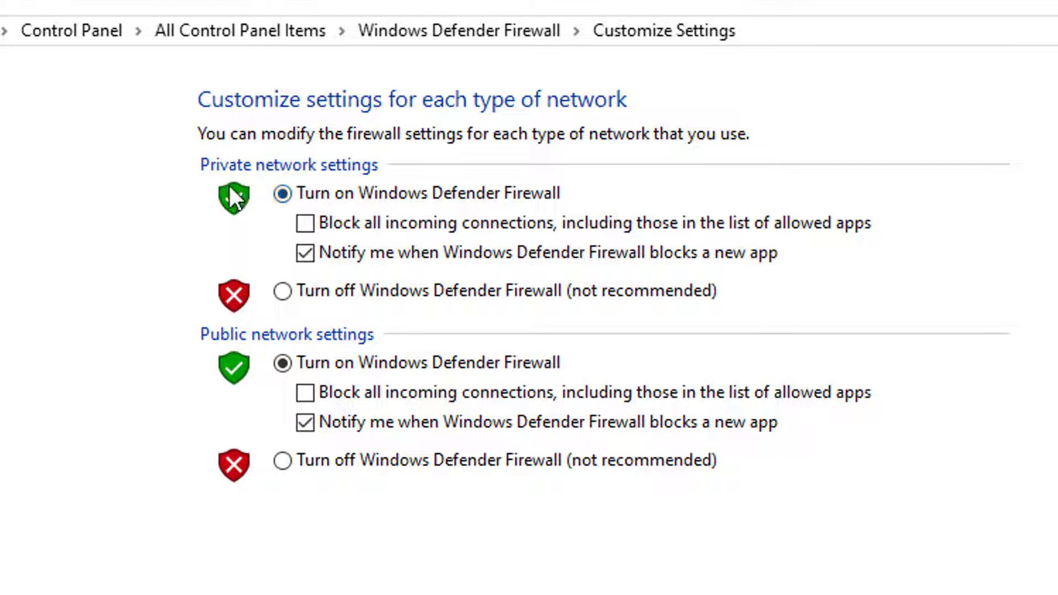
# Turn off Windows Defender Firewall for both private and public networks and apply the settings.
pyautogui.click(250, 171)
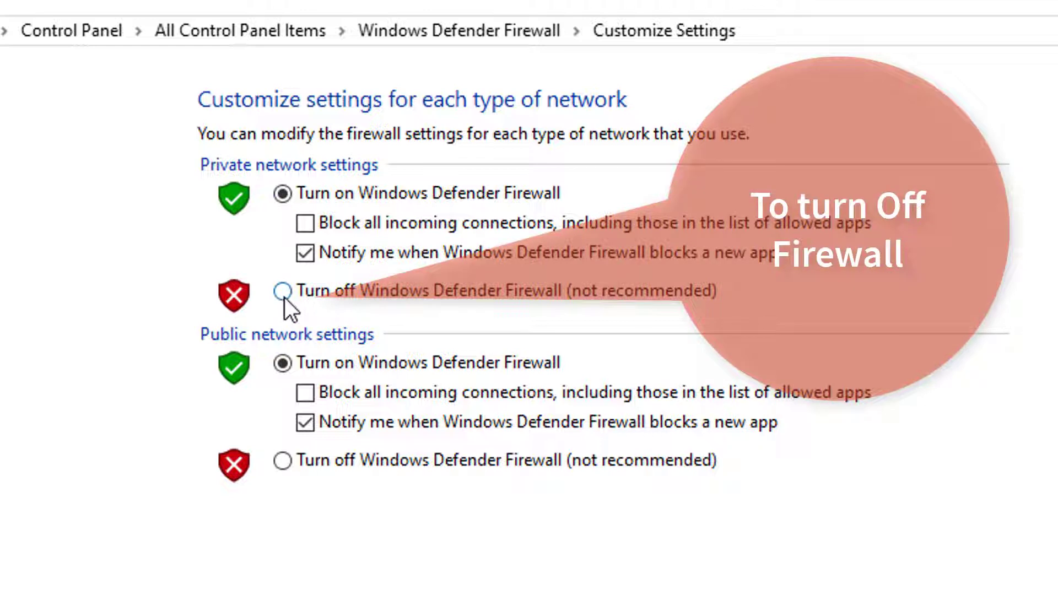
pyautogui.click(284, 292)
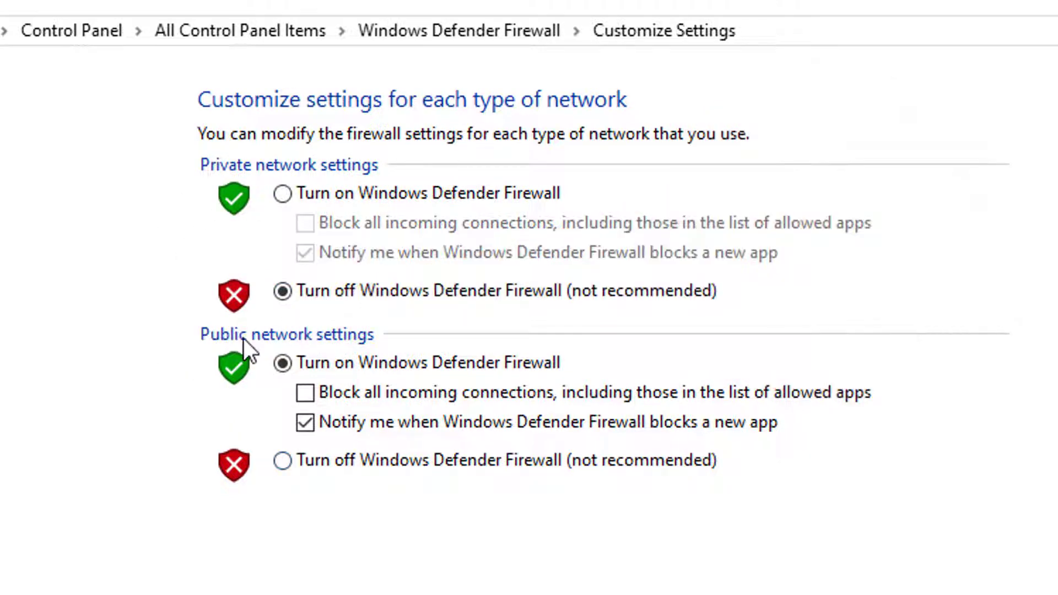
pyautogui.click(301, 463)
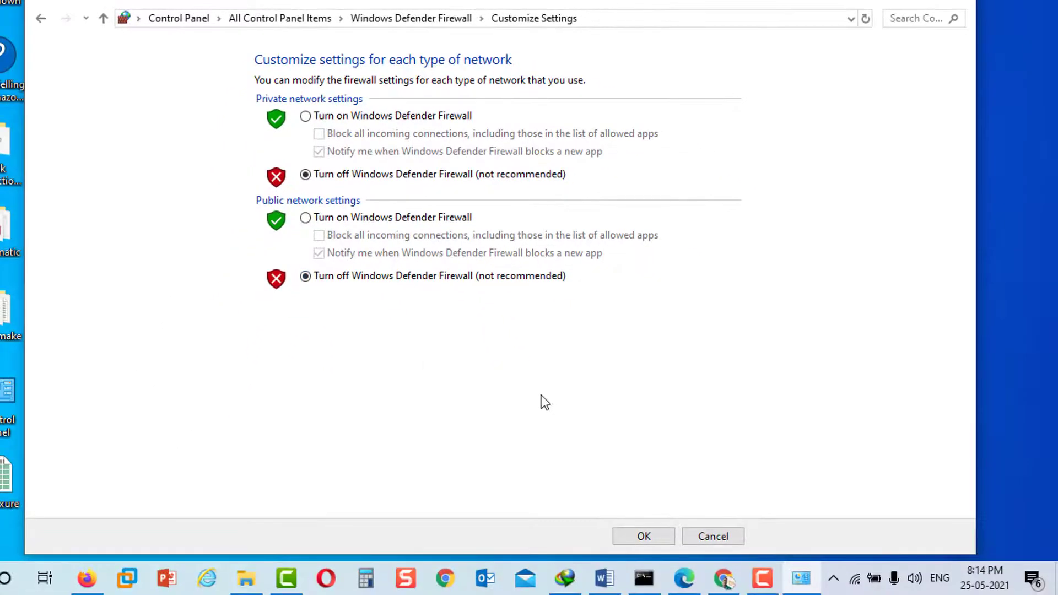
pyautogui.click(653, 539)
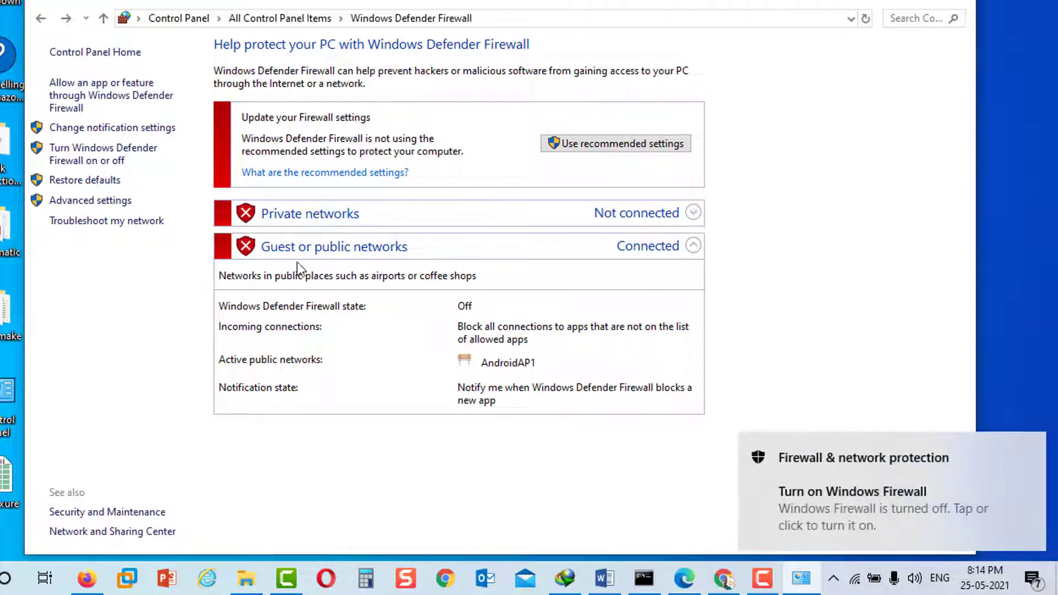
# Turn Windows Defender Firewall back on for both private and public networks and apply the settings.
pyautogui.click(94, 161)
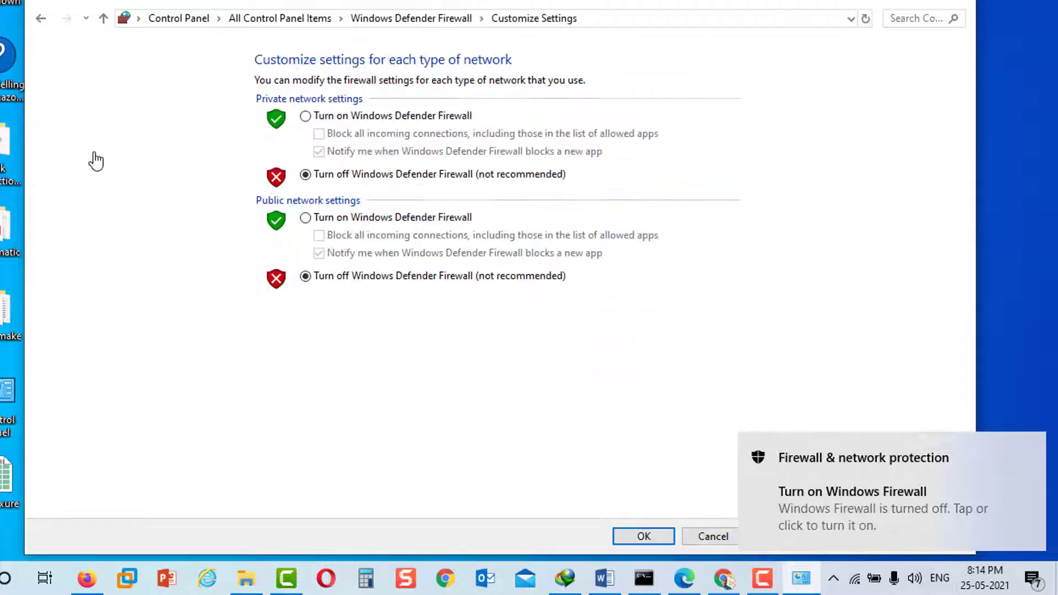
pyautogui.click(309, 116)
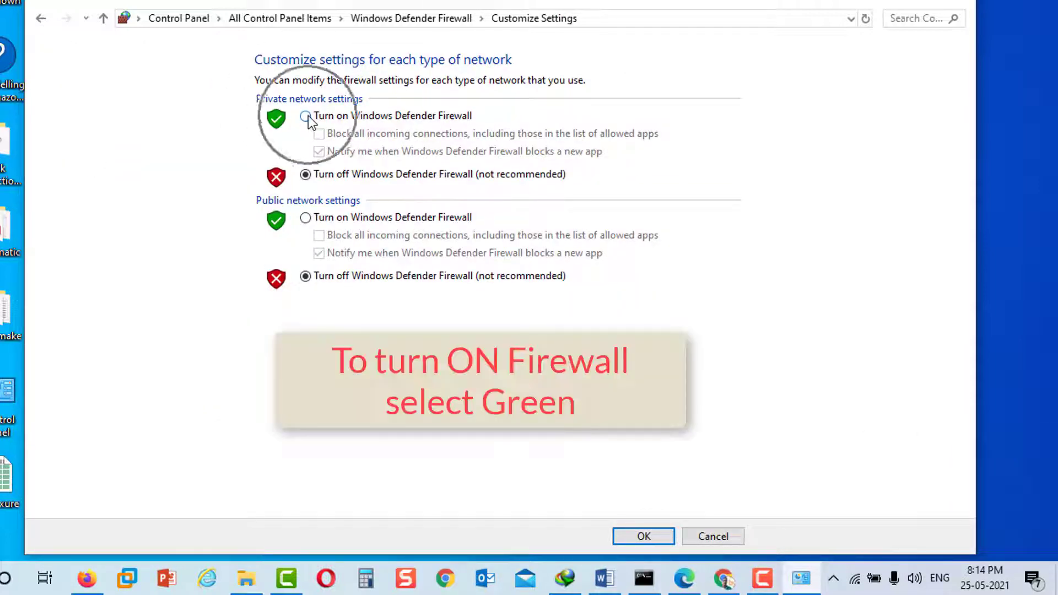
pyautogui.click(307, 218)
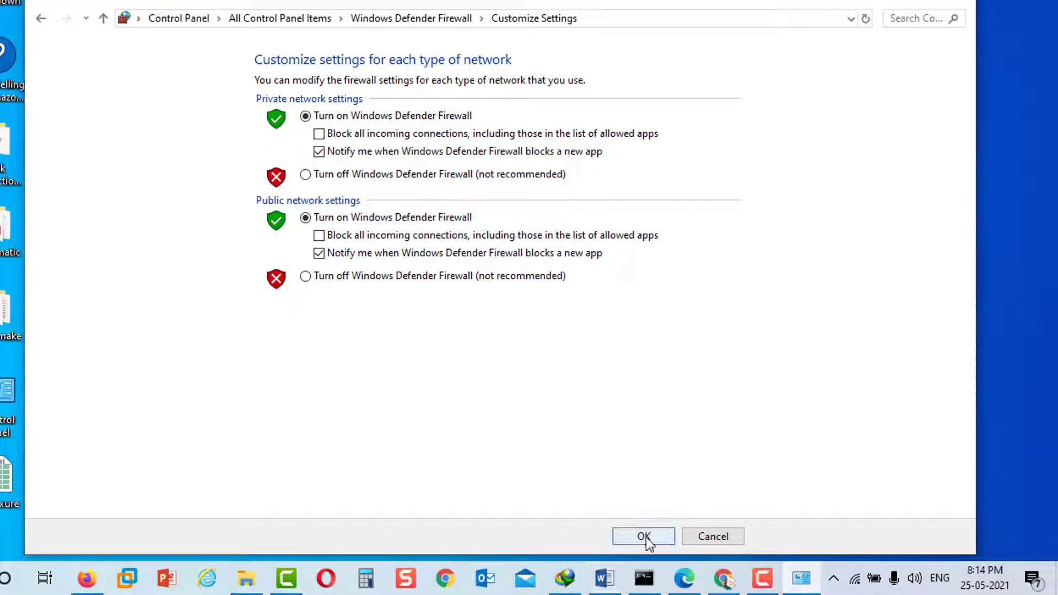
pyautogui.click(644, 536)
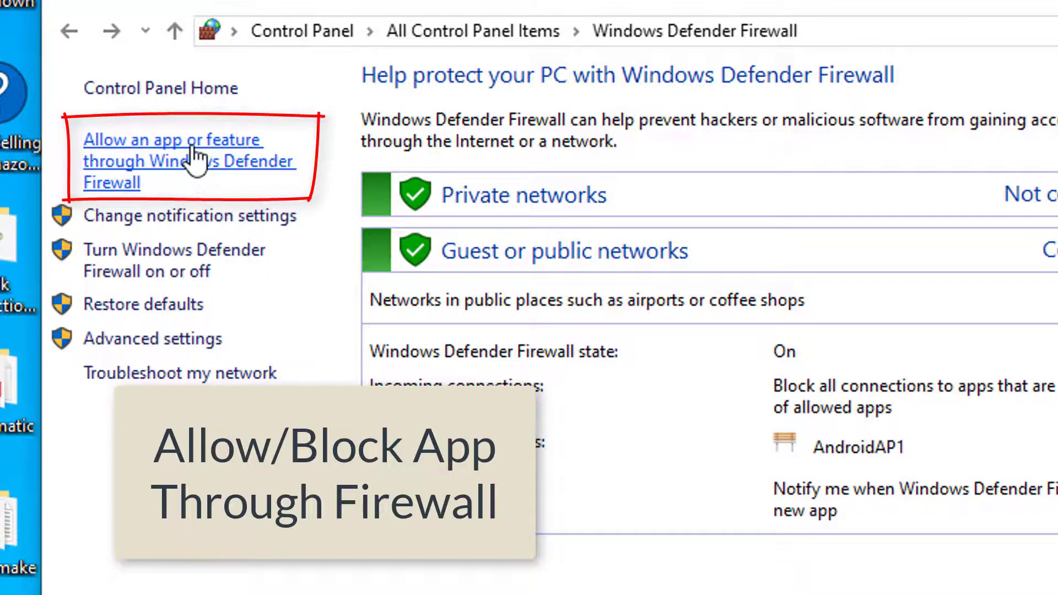
# Open the list of apps allowed through the firewall and look over its entries and network permissions.
pyautogui.click(194, 159)
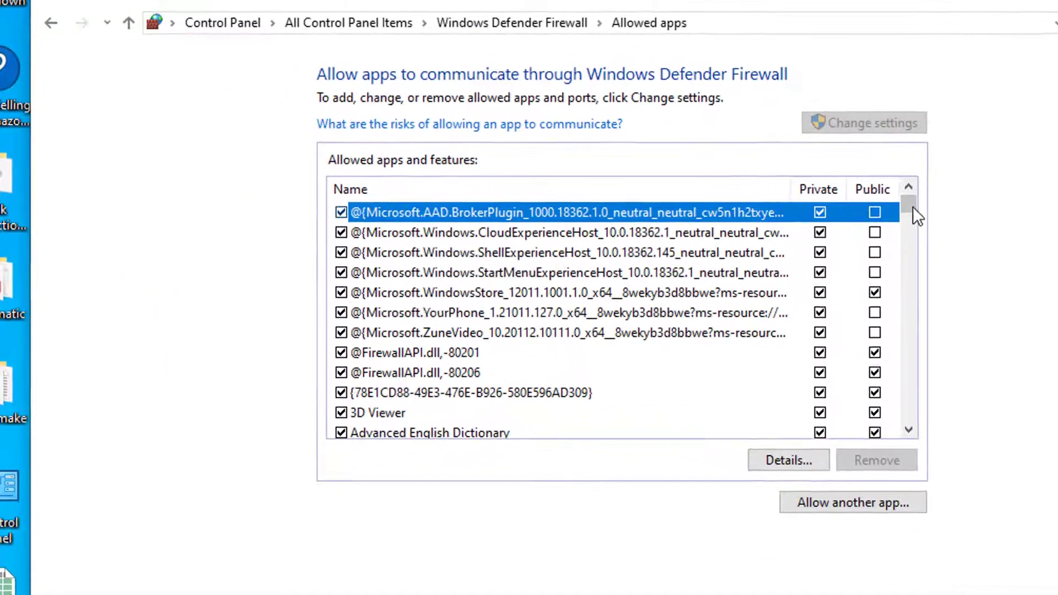
pyautogui.scroll(-2, 733, 184)
pyautogui.moveTo(934, 231); pyautogui.dragTo(412, 293)
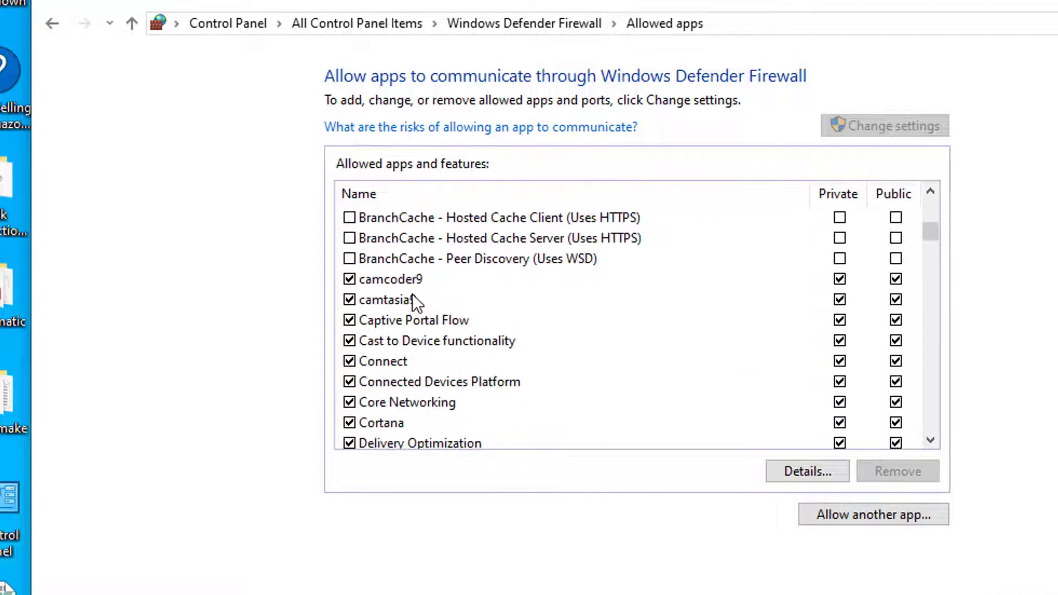
pyautogui.scroll(5, 412, 293)
pyautogui.press('Home')
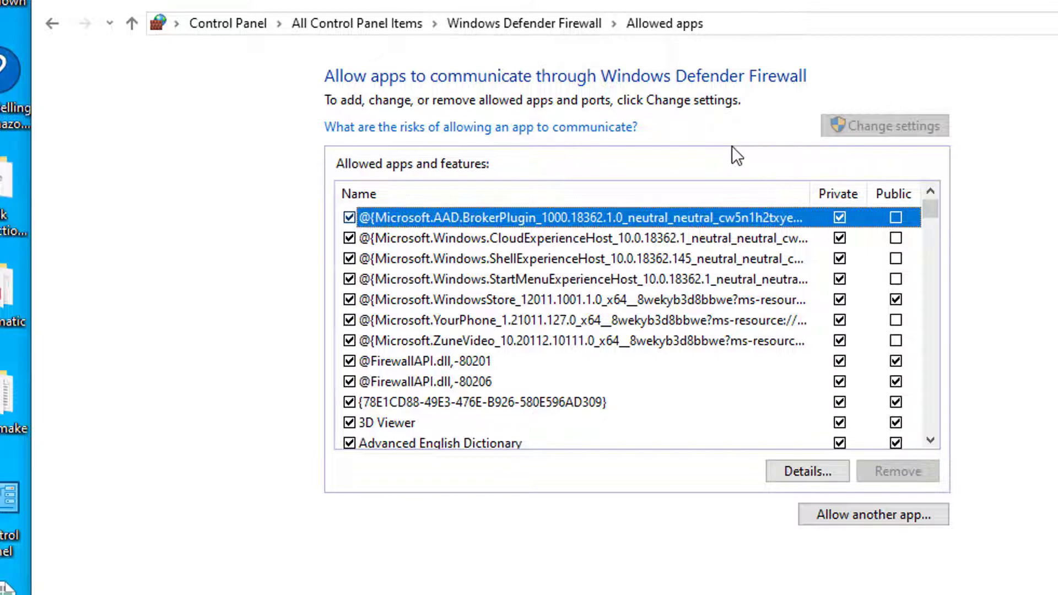
# Allow the balabolka application from the Program Files (x86) Balabolka folder through the firewall and save the allowed apps list.
pyautogui.click(868, 517)
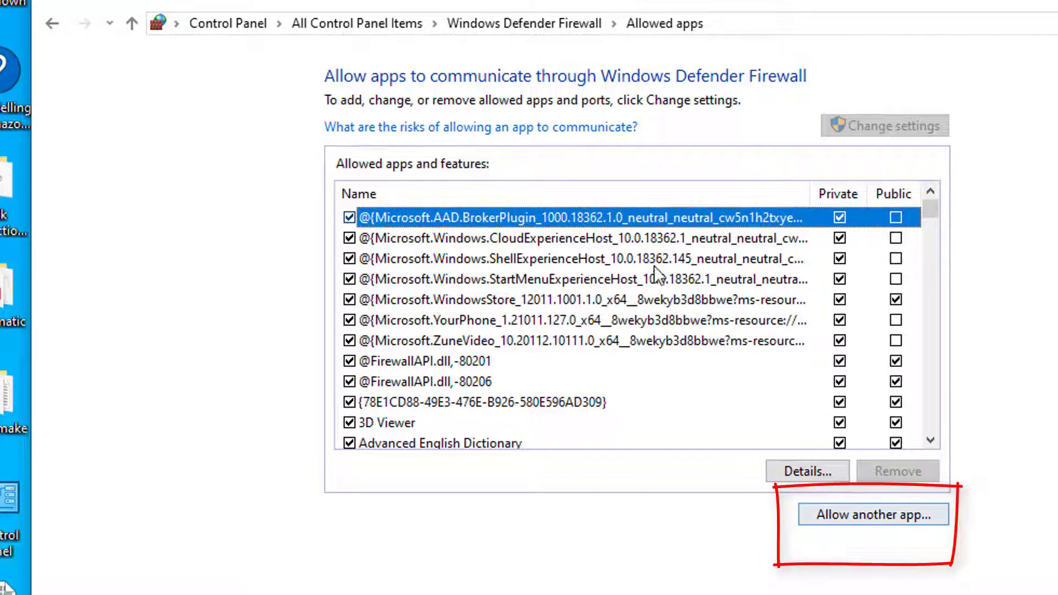
pyautogui.click(879, 130)
pyautogui.click(886, 128)
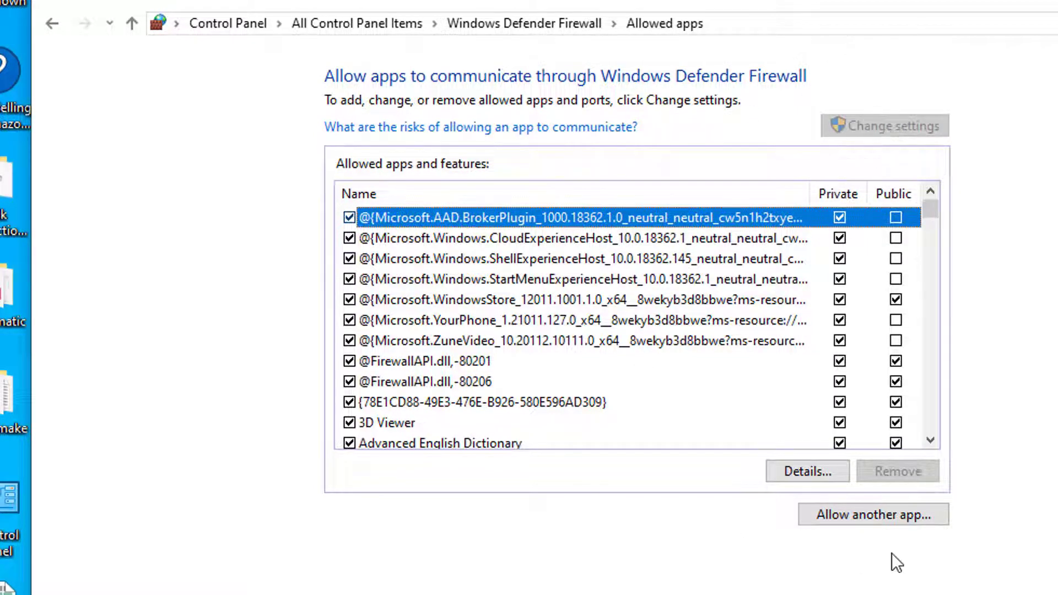
pyautogui.click(865, 515)
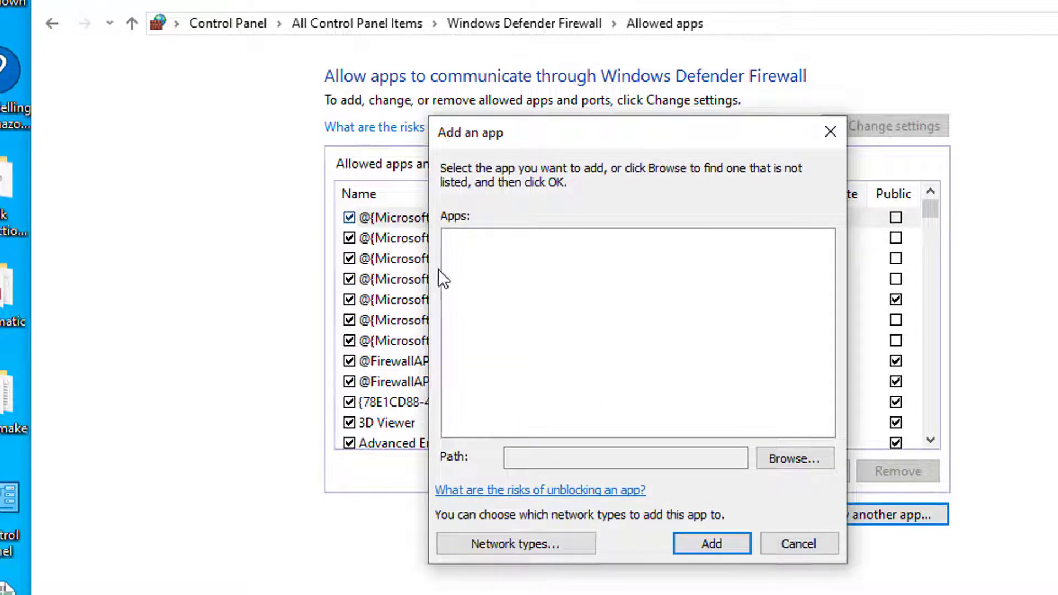
pyautogui.click(788, 458)
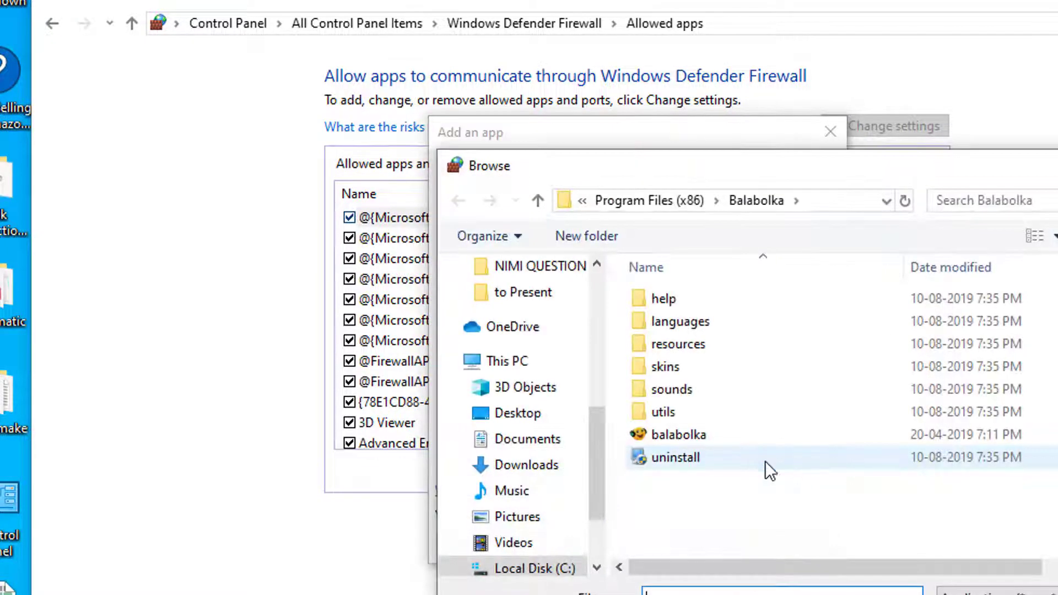
pyautogui.click(667, 200)
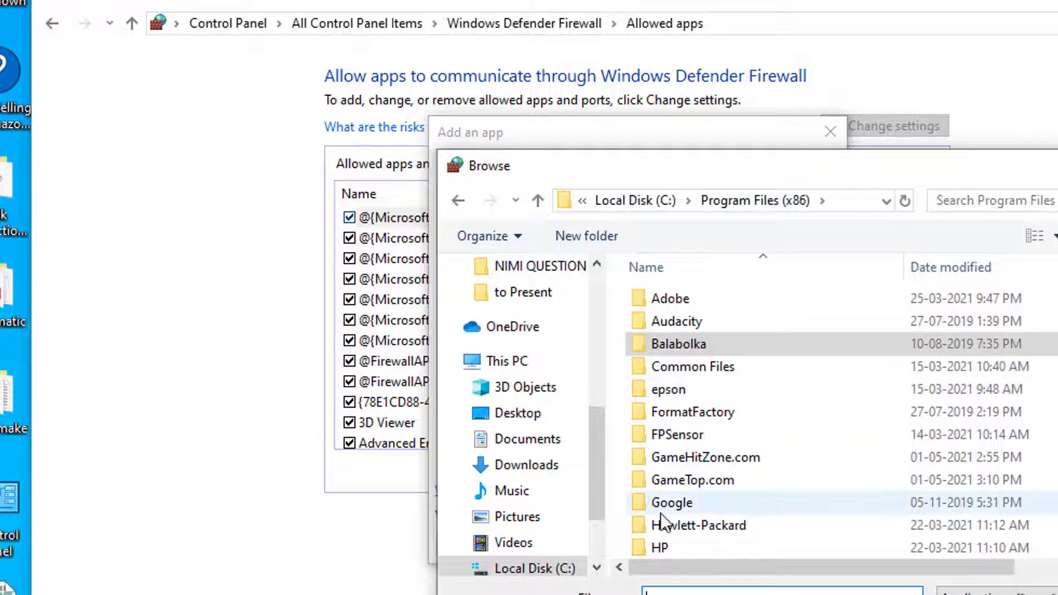
pyautogui.doubleClick(637, 349)
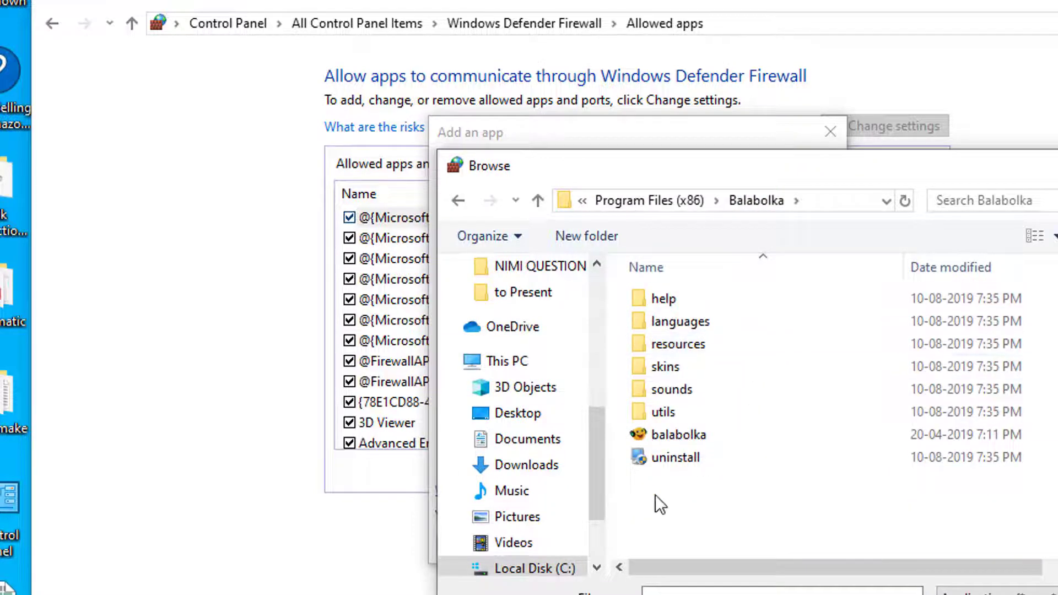
pyautogui.click(664, 435)
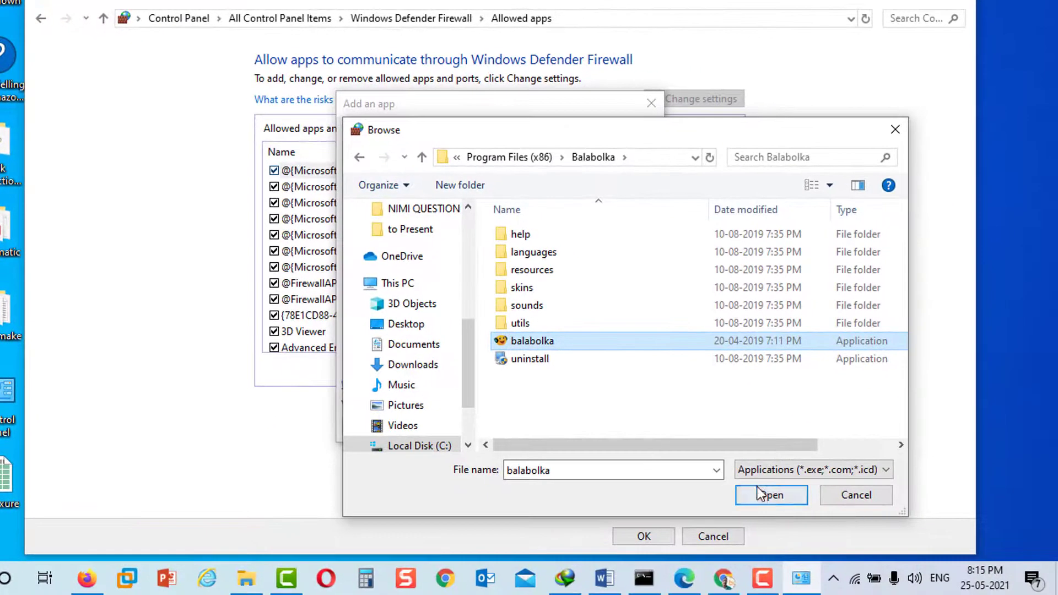
pyautogui.click(771, 495)
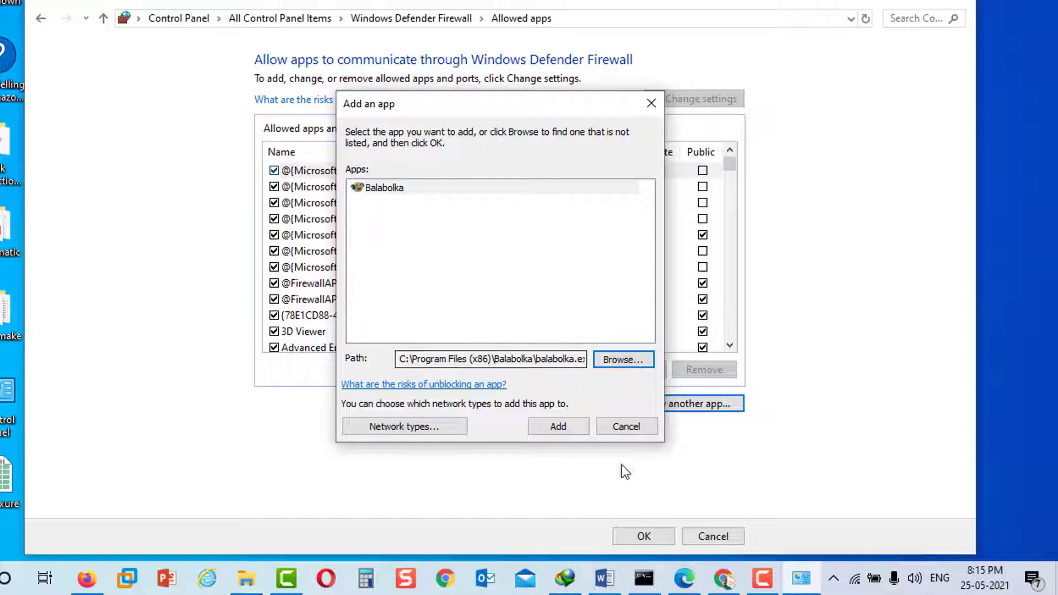
pyautogui.click(558, 430)
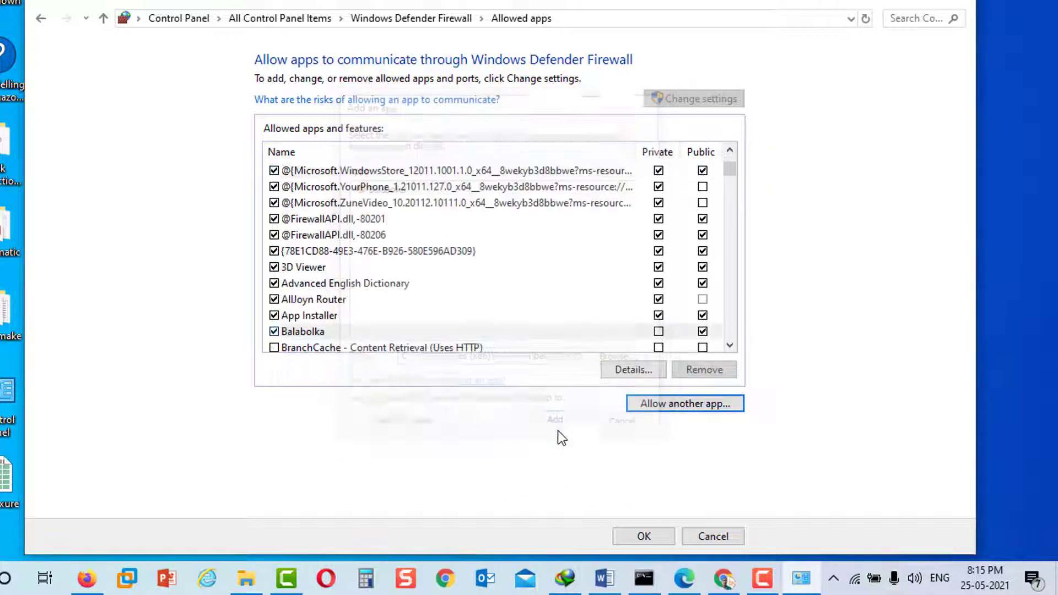
pyautogui.click(645, 538)
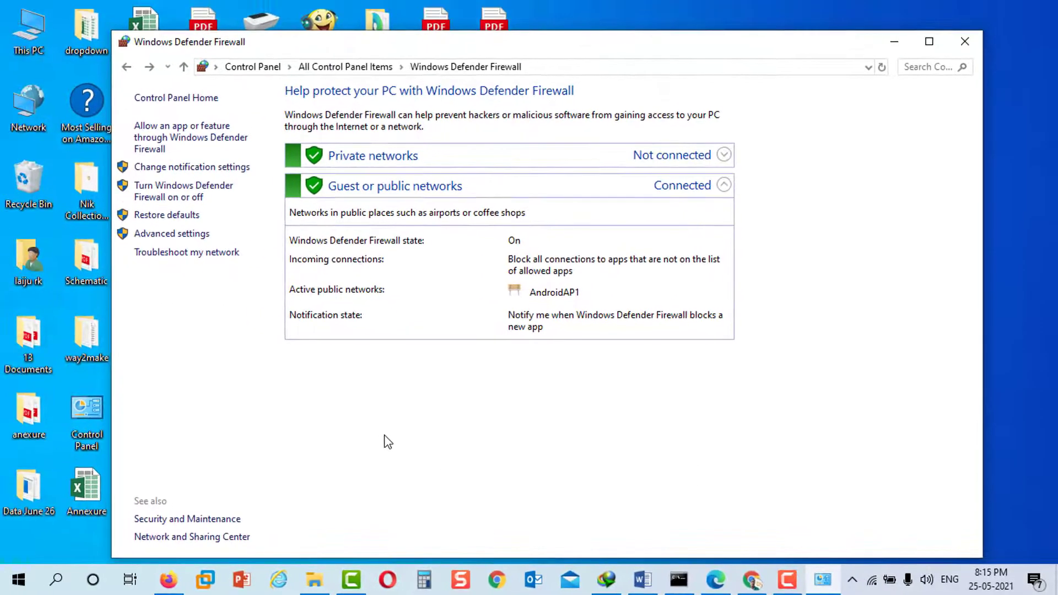
# Search Windows for "fire", open Windows Defender Firewall with Advanced Security and display its inbound rules.
pyautogui.click(60, 582)
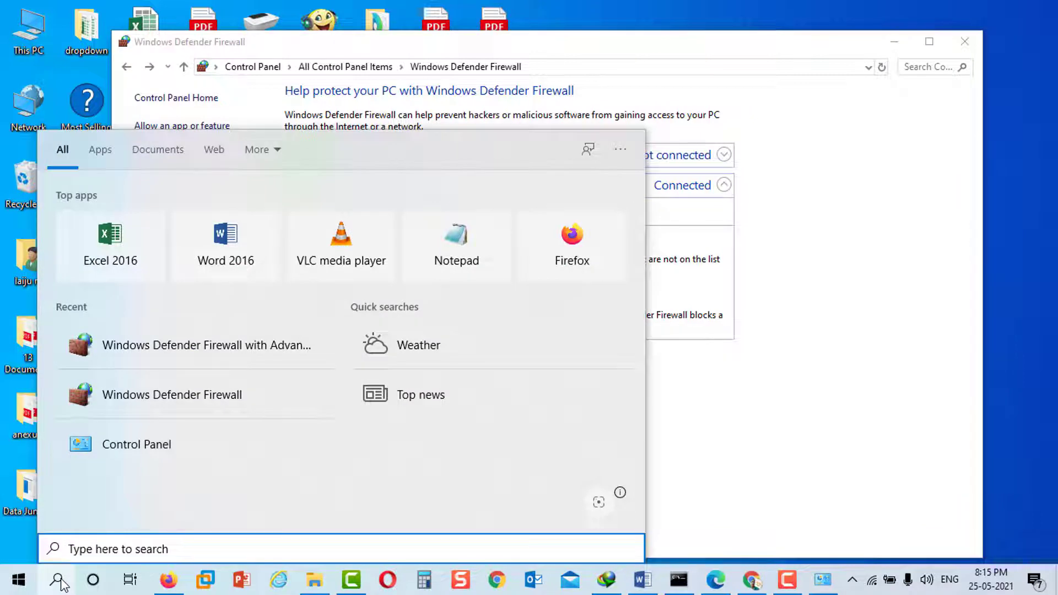
pyautogui.write('fire')
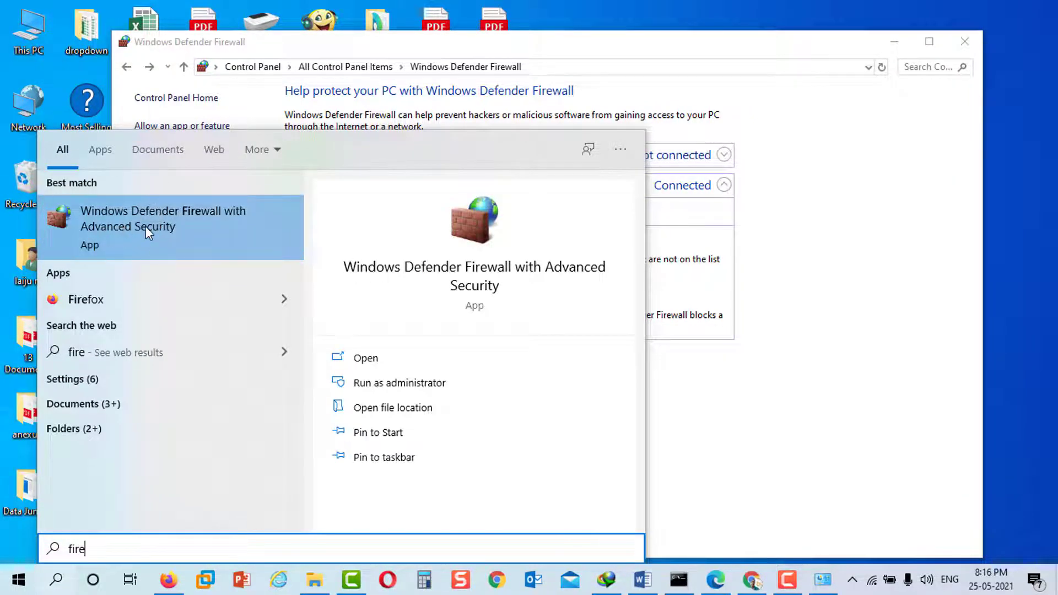
pyautogui.click(111, 229)
pyautogui.click(111, 229)
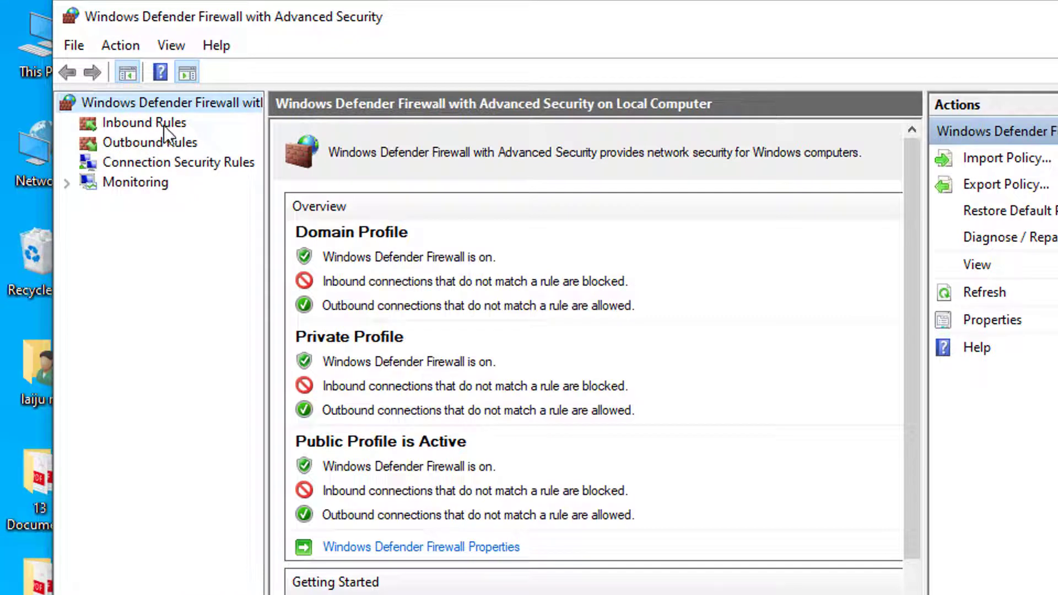
pyautogui.click(163, 124)
pyautogui.click(161, 122)
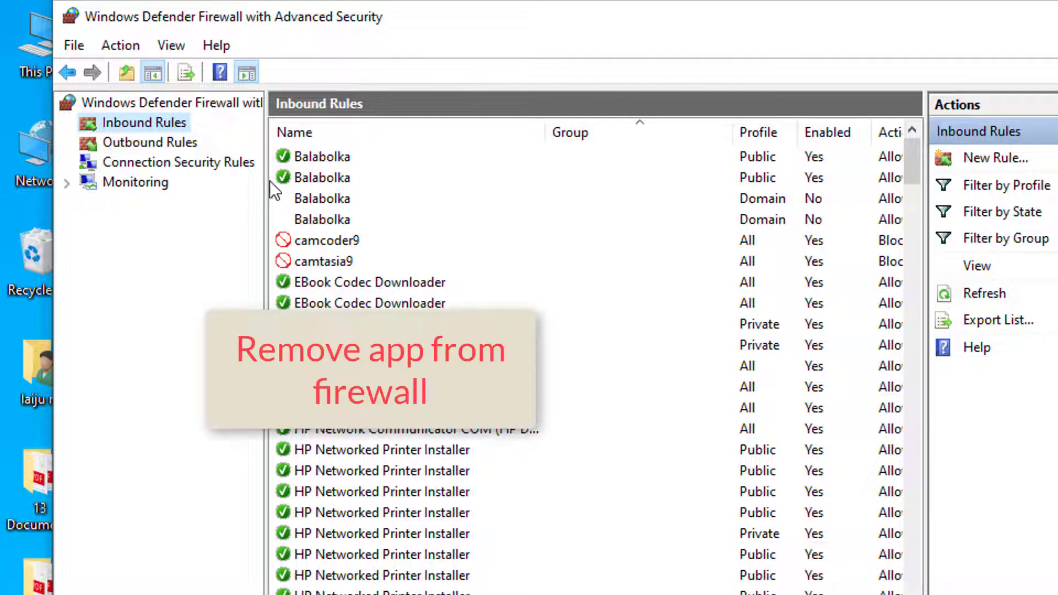
# Delete every Balabolka rule from the inbound rules, confirming each deletion.
pyautogui.click(307, 158)
pyautogui.click(342, 160)
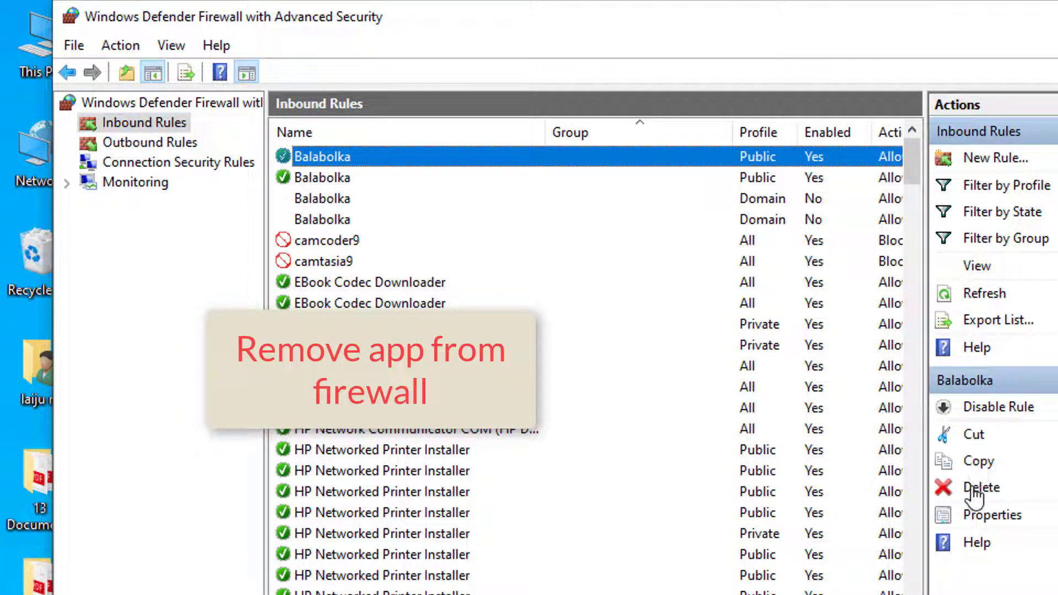
pyautogui.click(976, 487)
pyautogui.click(789, 490)
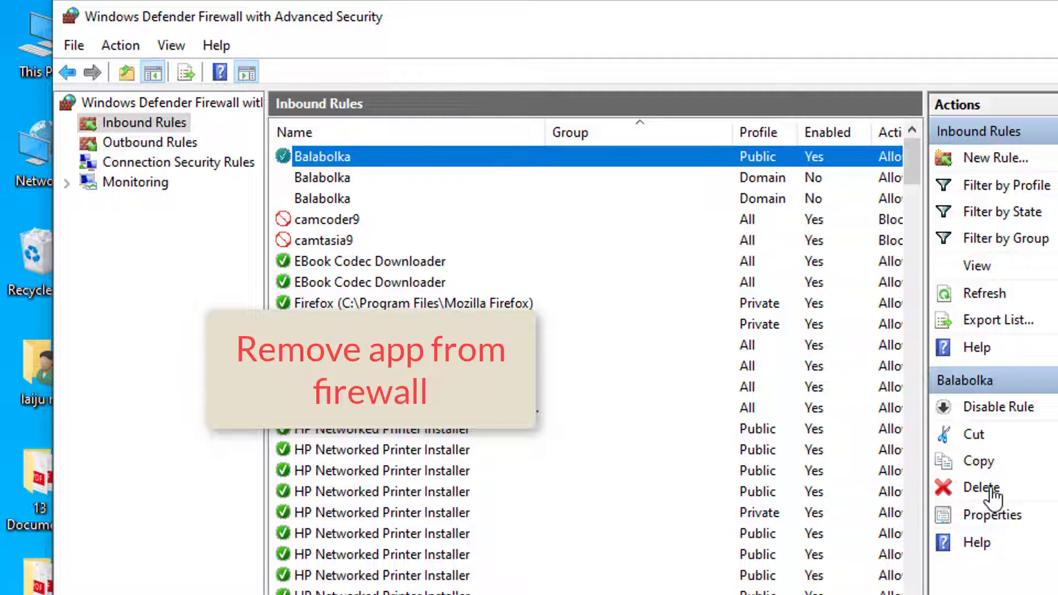
pyautogui.click(977, 487)
pyautogui.click(790, 490)
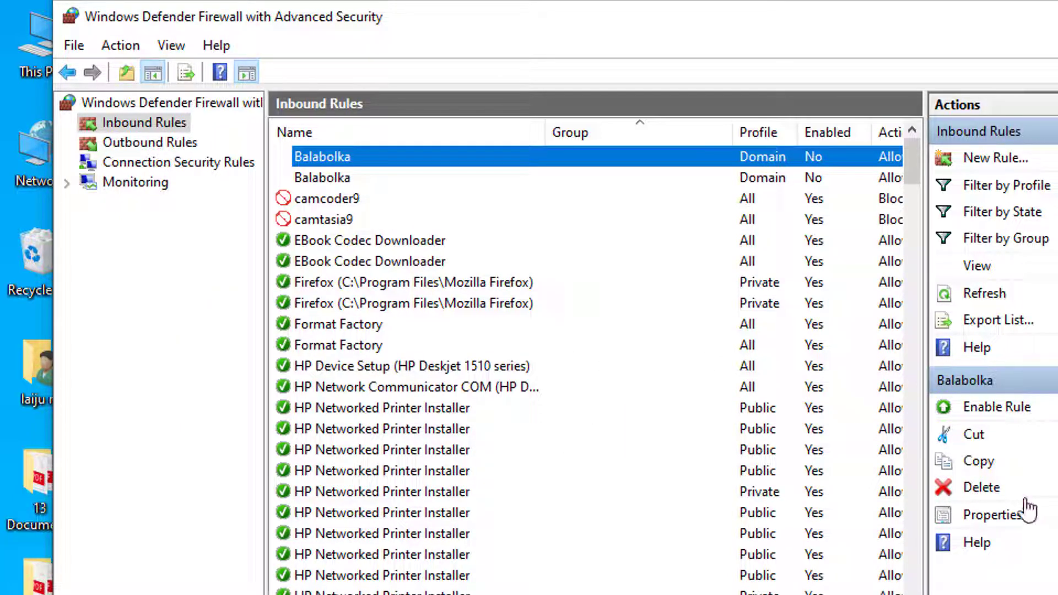
pyautogui.click(984, 488)
pyautogui.click(801, 491)
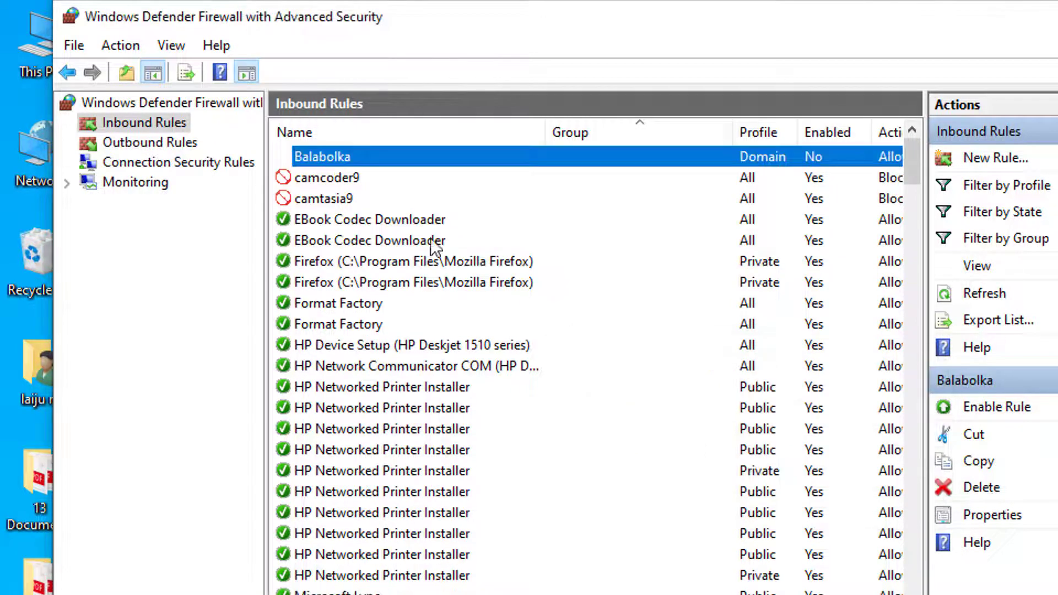
pyautogui.click(987, 489)
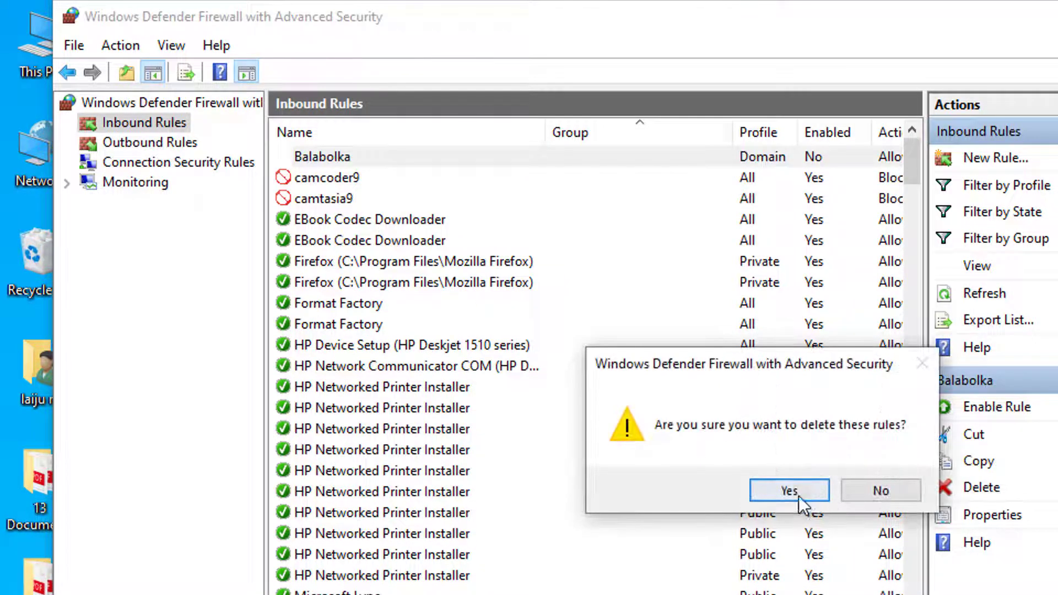
pyautogui.click(798, 493)
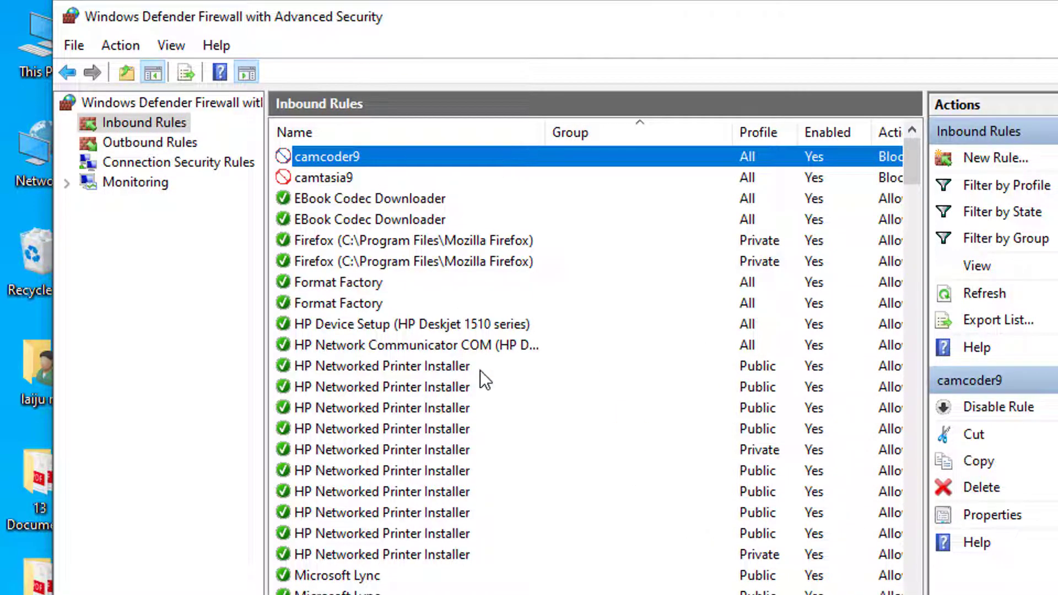
# Start a new inbound rule of type Port that applies to TCP on specific local port 1443.
pyautogui.click(147, 331)
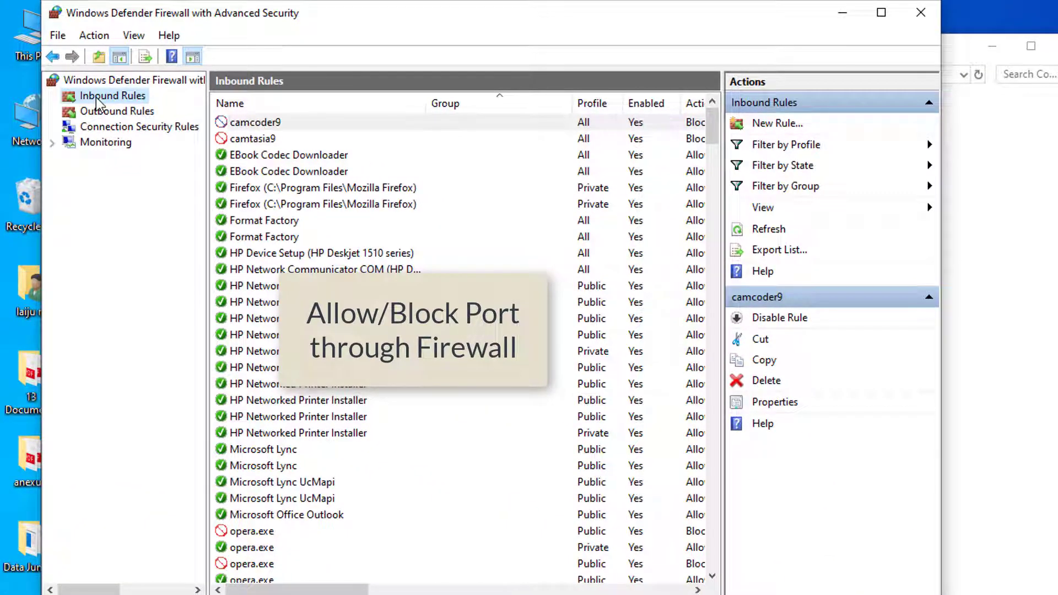
pyautogui.rightClick(97, 99)
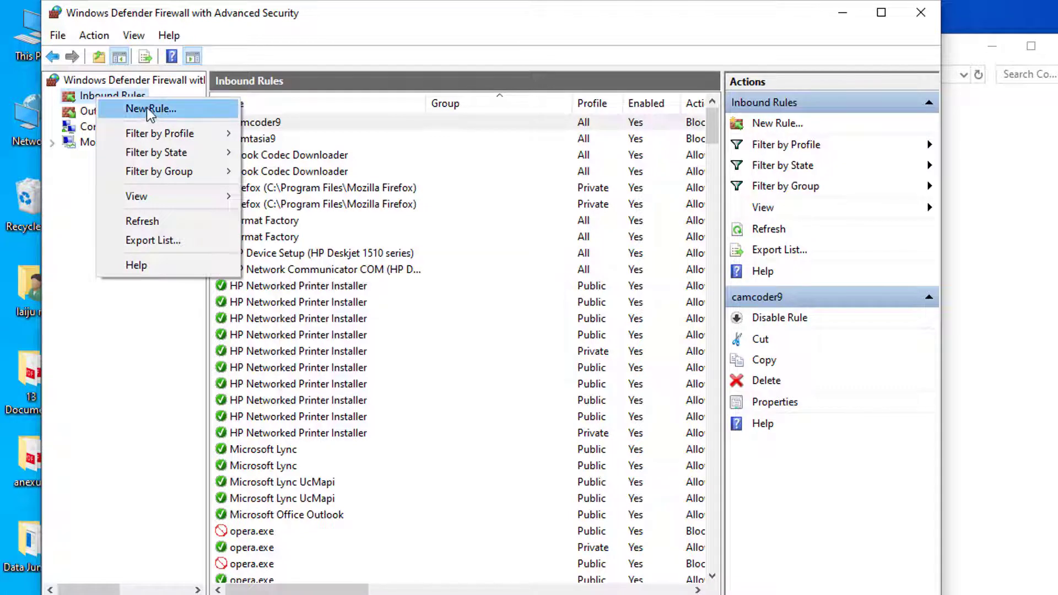
pyautogui.click(153, 110)
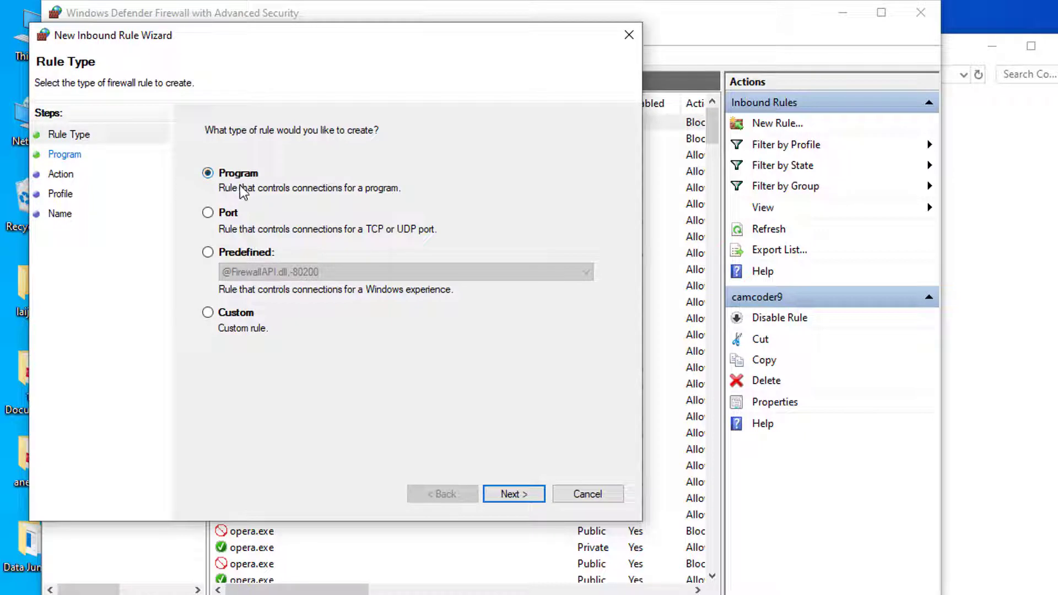
pyautogui.click(208, 214)
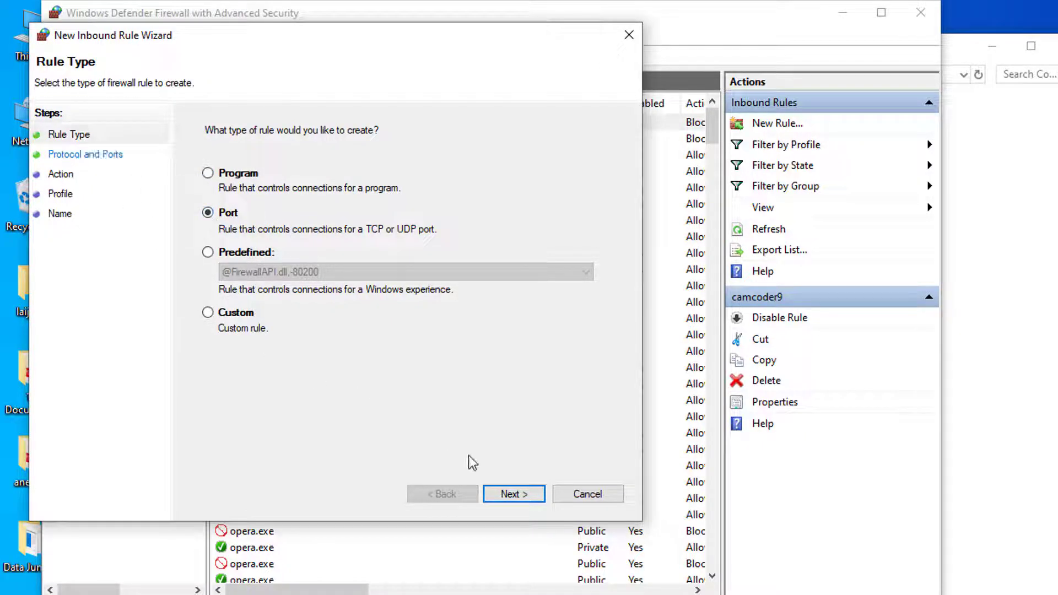
pyautogui.click(514, 494)
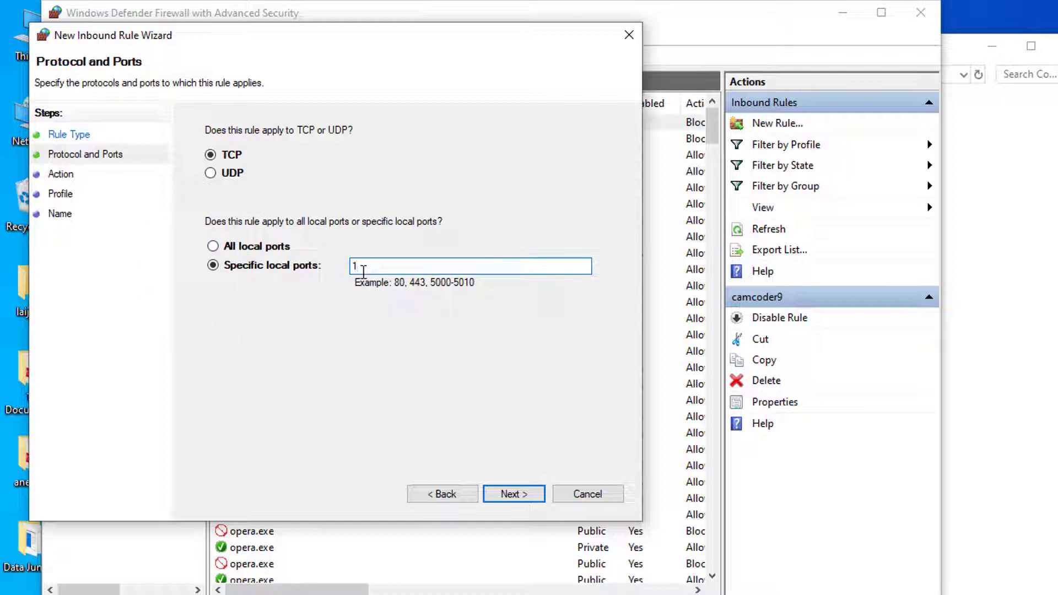
pyautogui.write('43')
pyautogui.click(313, 265)
pyautogui.click(523, 499)
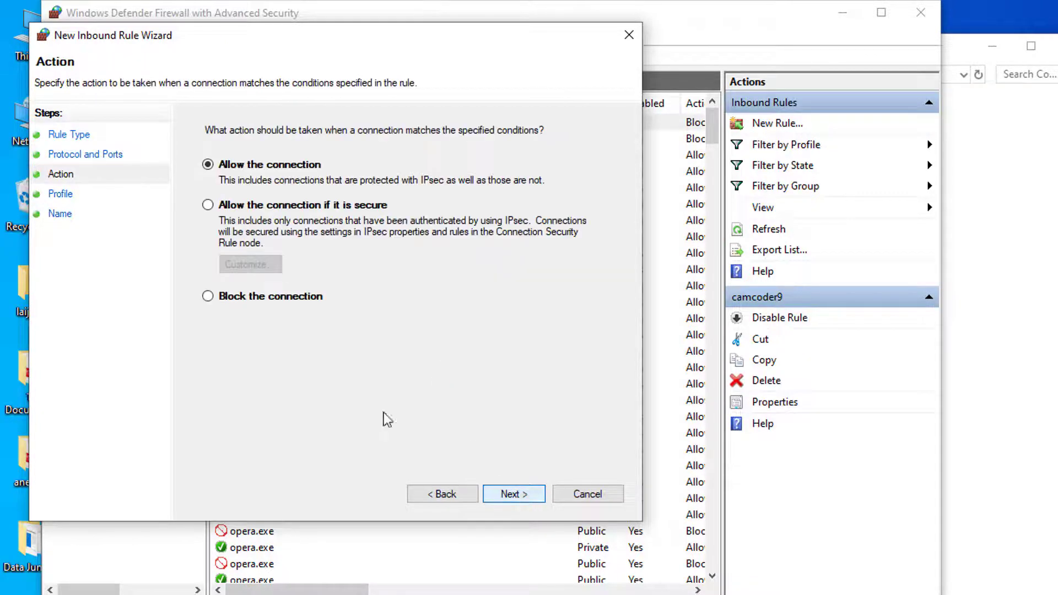
# Set the rule to block the connection for the Domain, Private and Public profiles, name it 1443 and finish it.
pyautogui.click(209, 298)
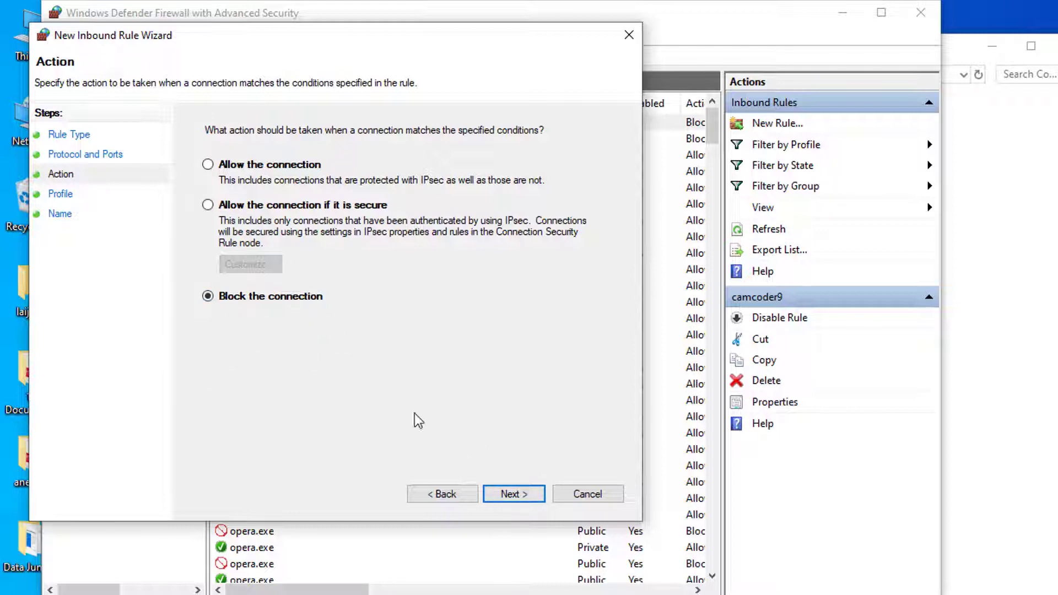
pyautogui.click(513, 491)
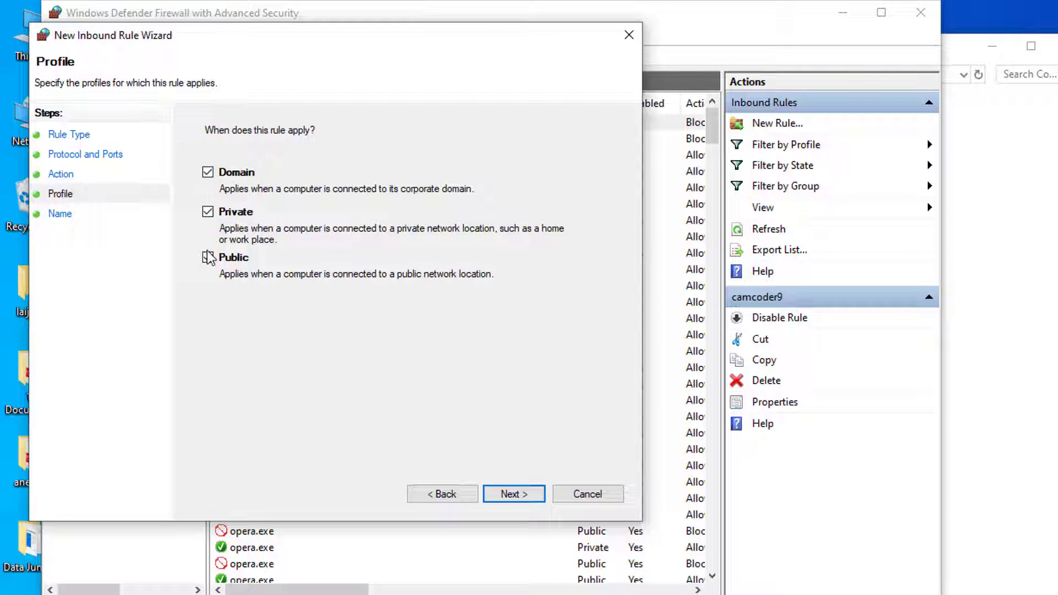
pyautogui.click(519, 495)
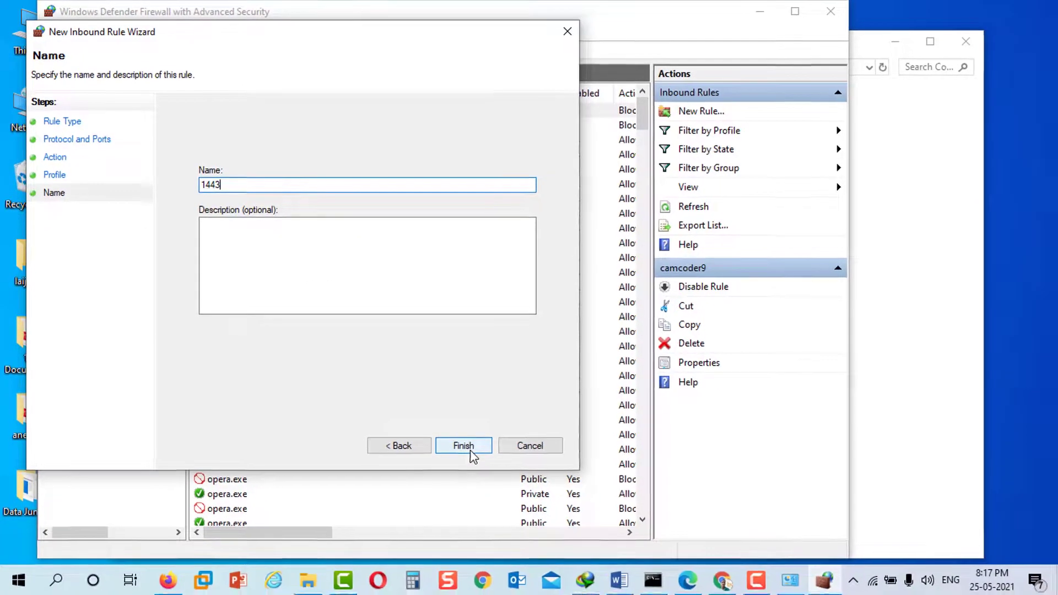
pyautogui.click(502, 480)
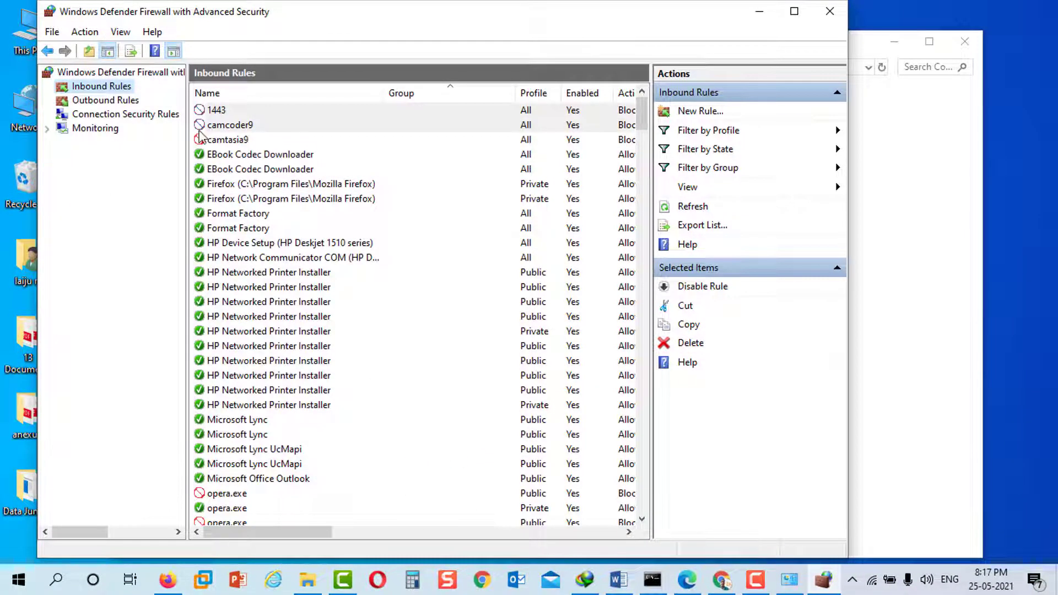
# Delete the 1443 rule from the inbound rules, confirm the deletion and close the advanced firewall window.
pyautogui.click(219, 112)
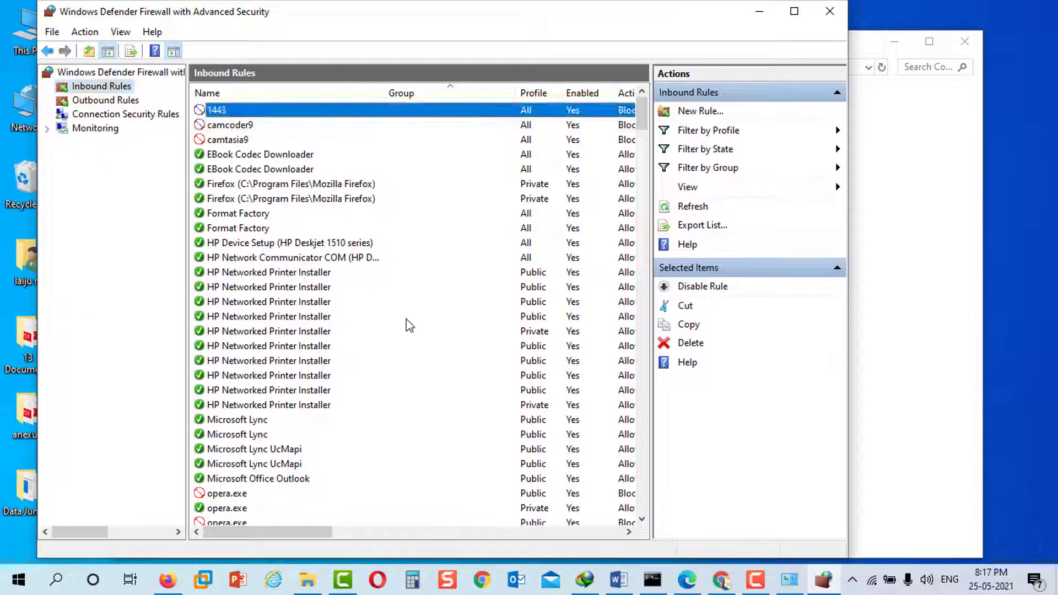
pyautogui.click(690, 345)
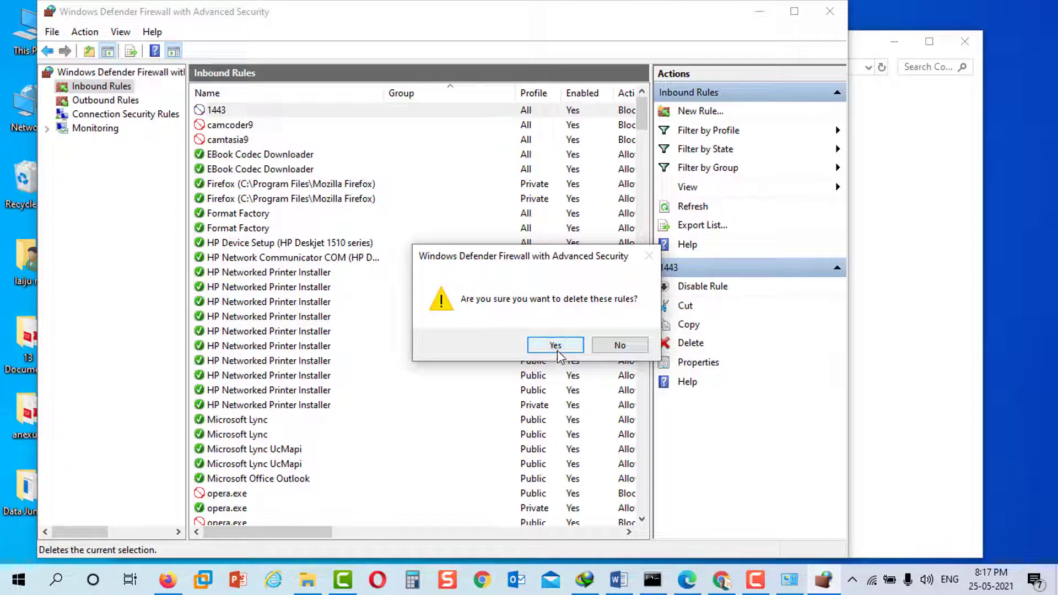
pyautogui.click(557, 348)
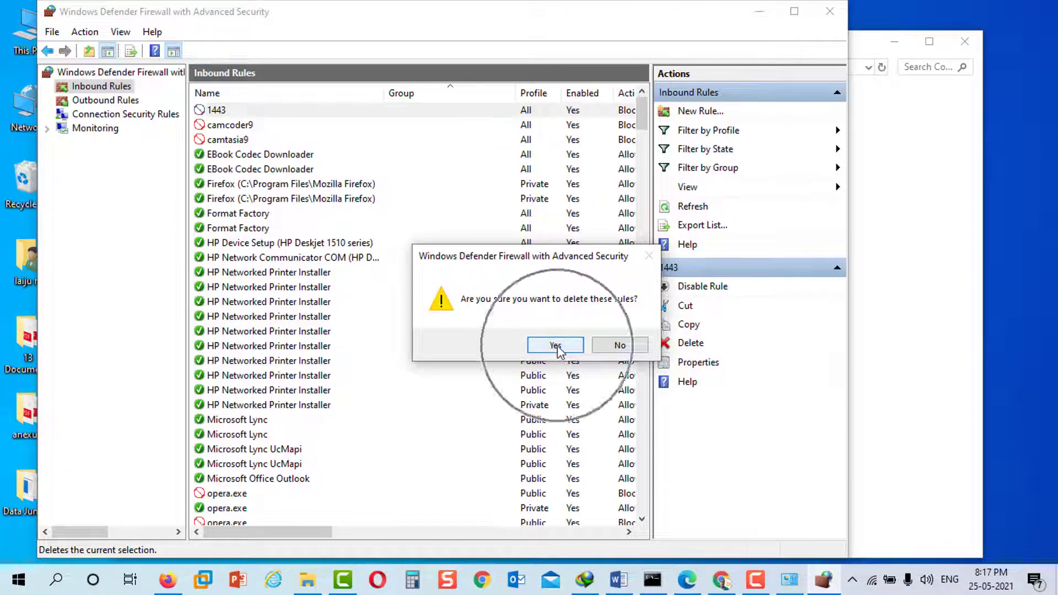
pyautogui.click(139, 310)
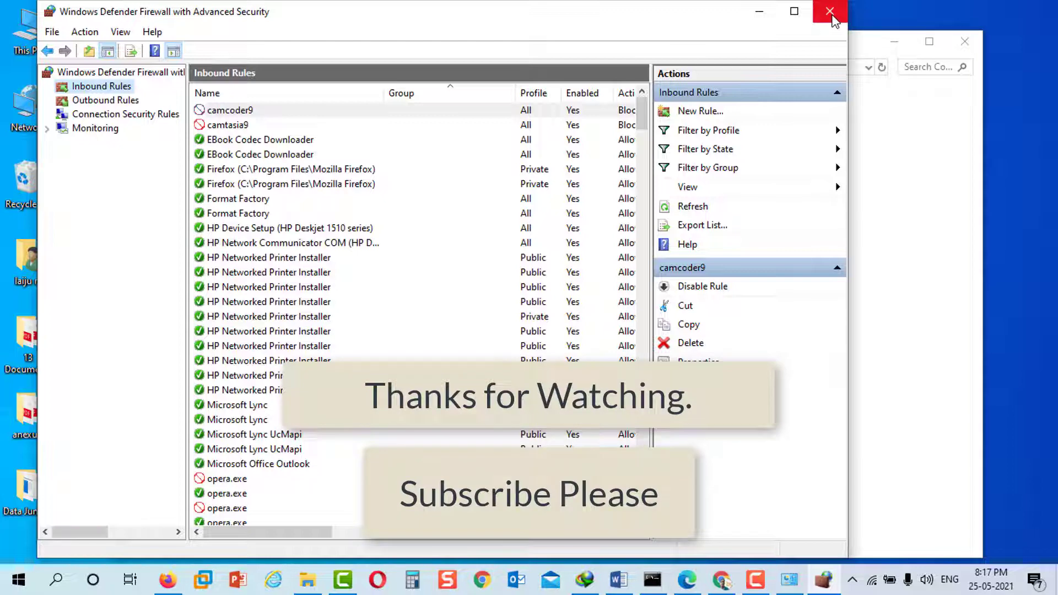
pyautogui.click(833, 17)
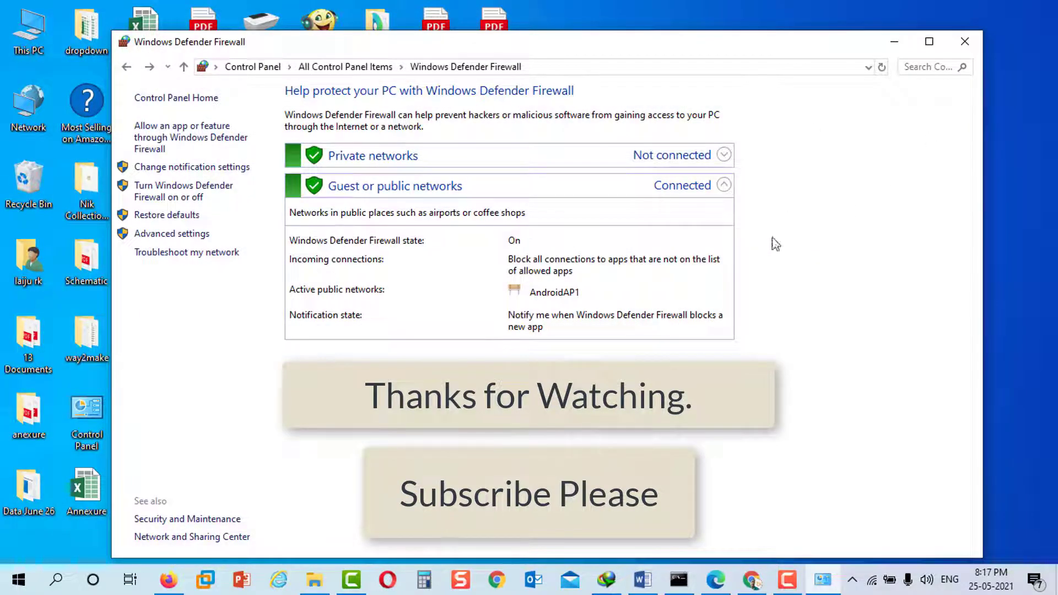
pyautogui.moveTo(795, 586)
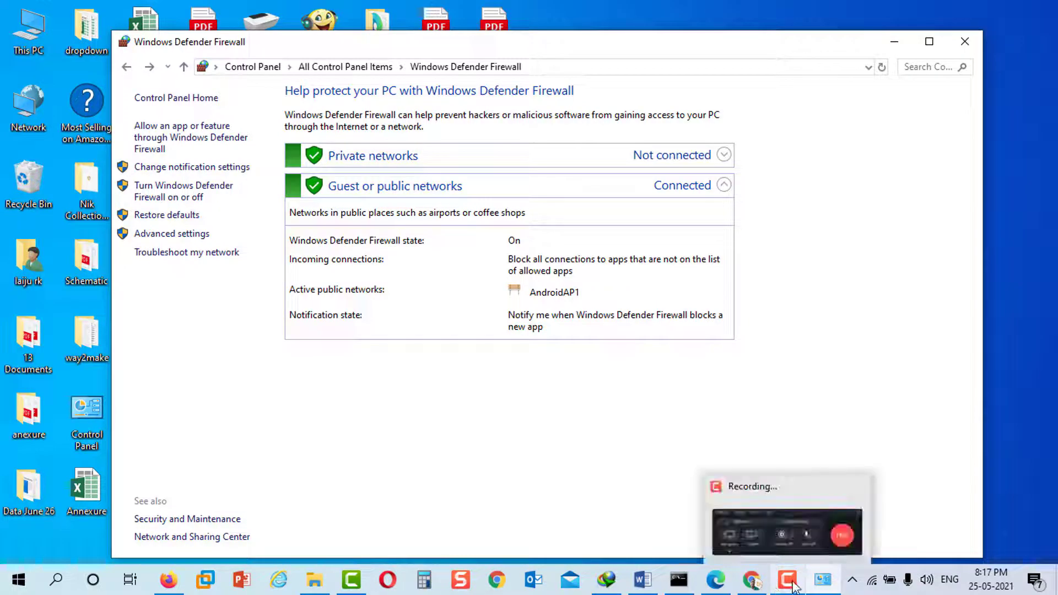